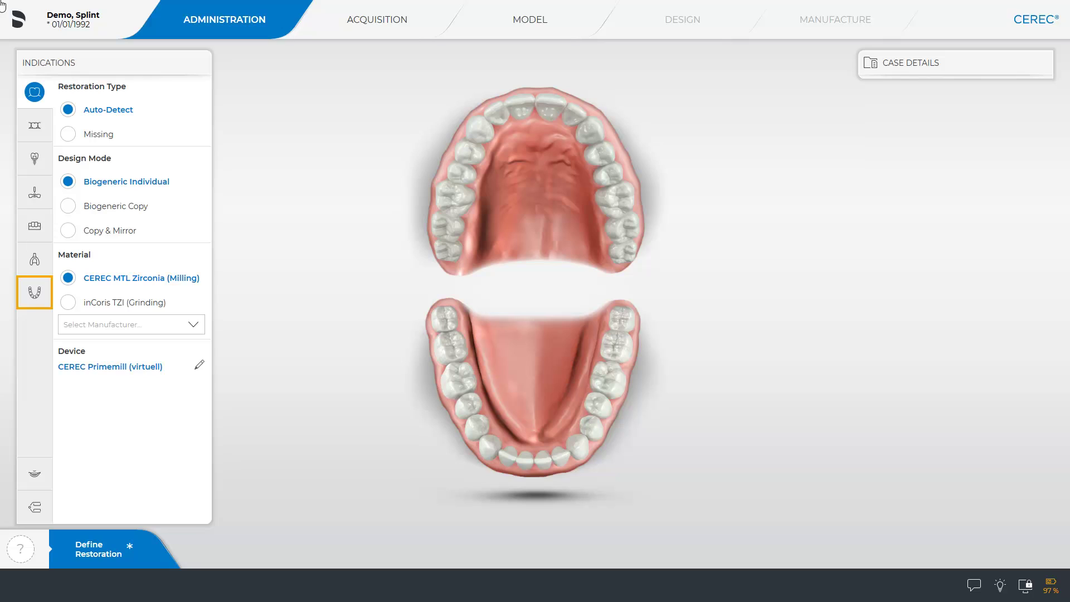
# - Define a Primeprint Splint (Printing) on the upper jaw and proceed to Acquisition
pyautogui.click(34, 292)
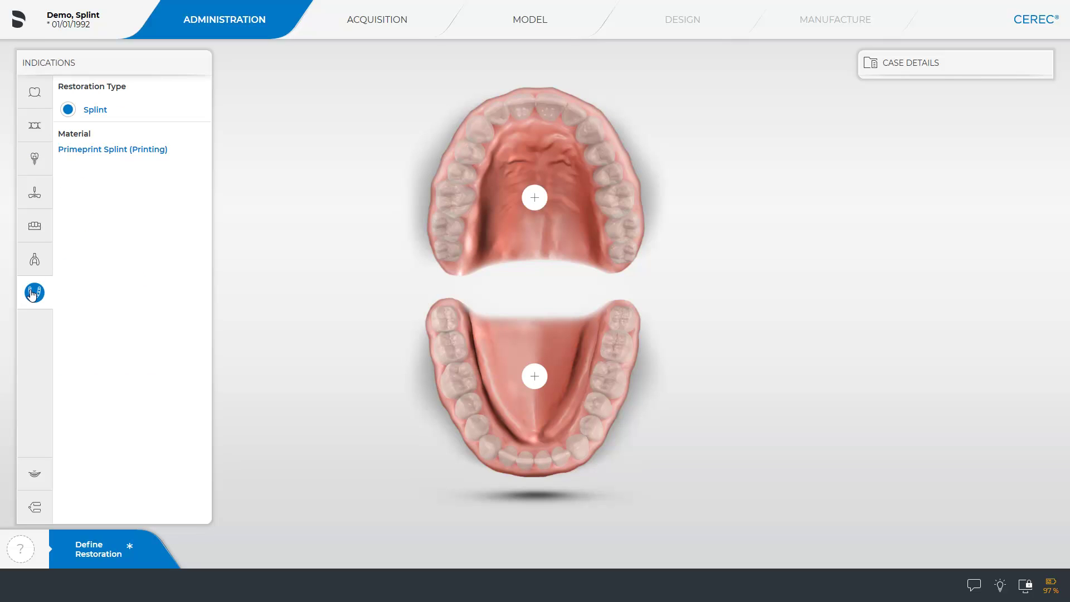
pyautogui.click(534, 198)
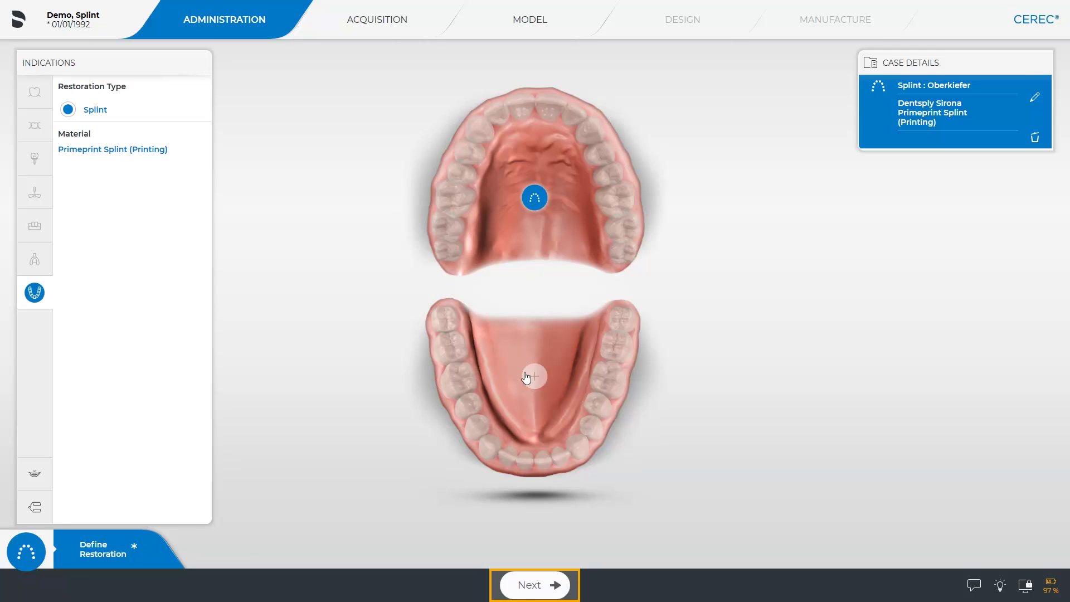
pyautogui.click(528, 591)
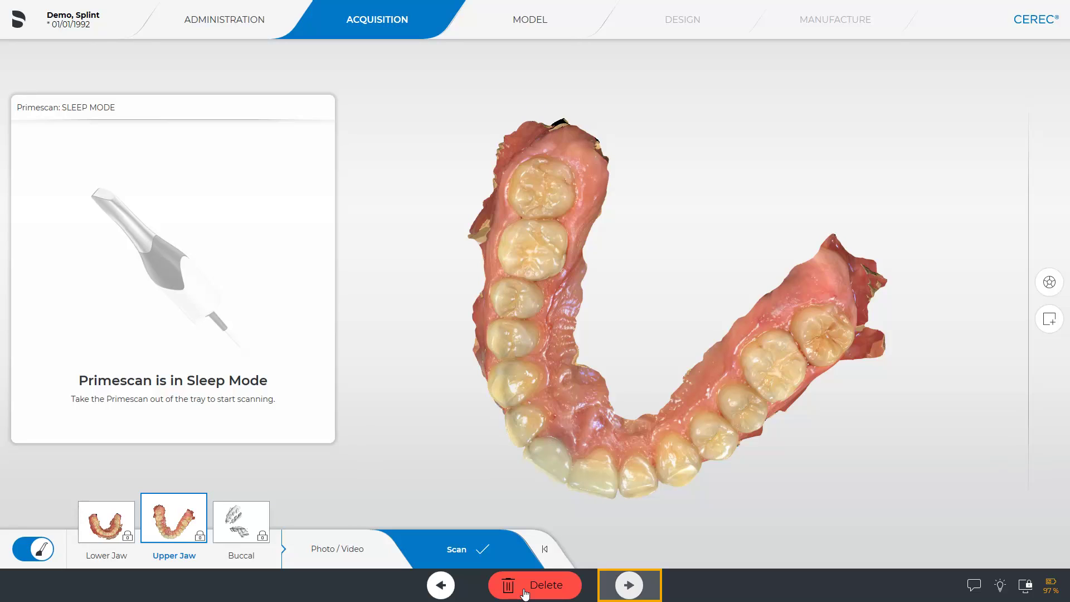
# - Advance the scans to the Model stage and launch the inLab Splint design app
pyautogui.click(629, 586)
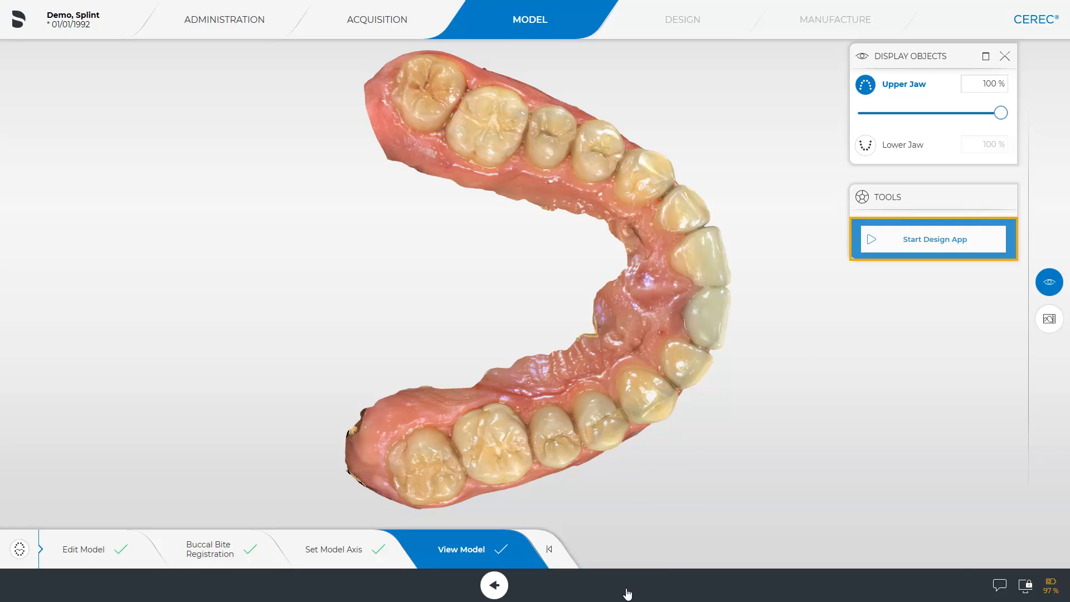
pyautogui.click(927, 244)
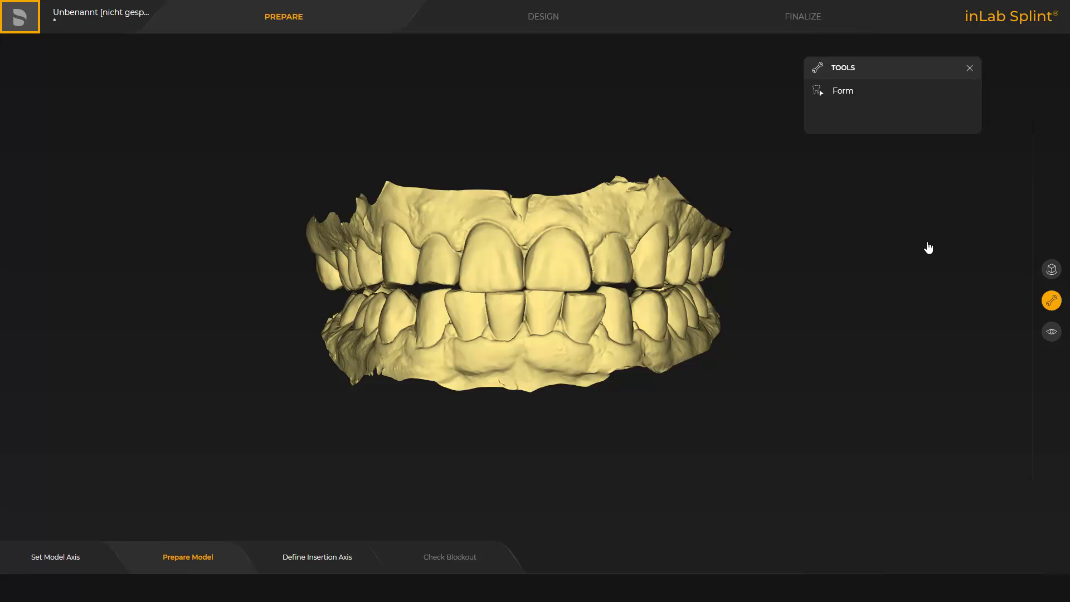
# - Save the case to the Desktop as 'Splint Demo Video Tutorial.sp'
pyautogui.click(21, 22)
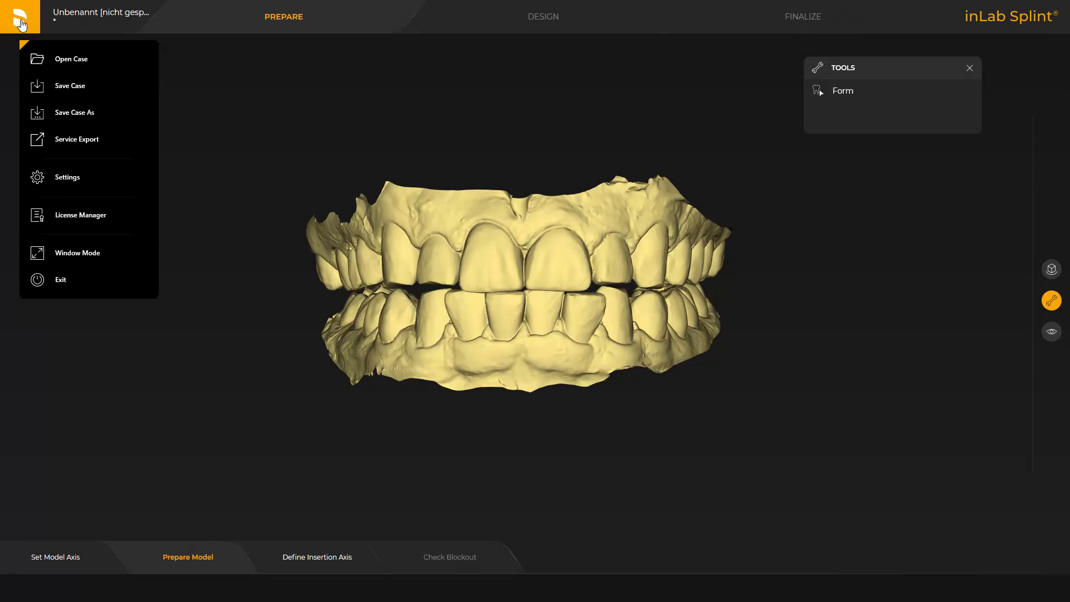
pyautogui.click(53, 86)
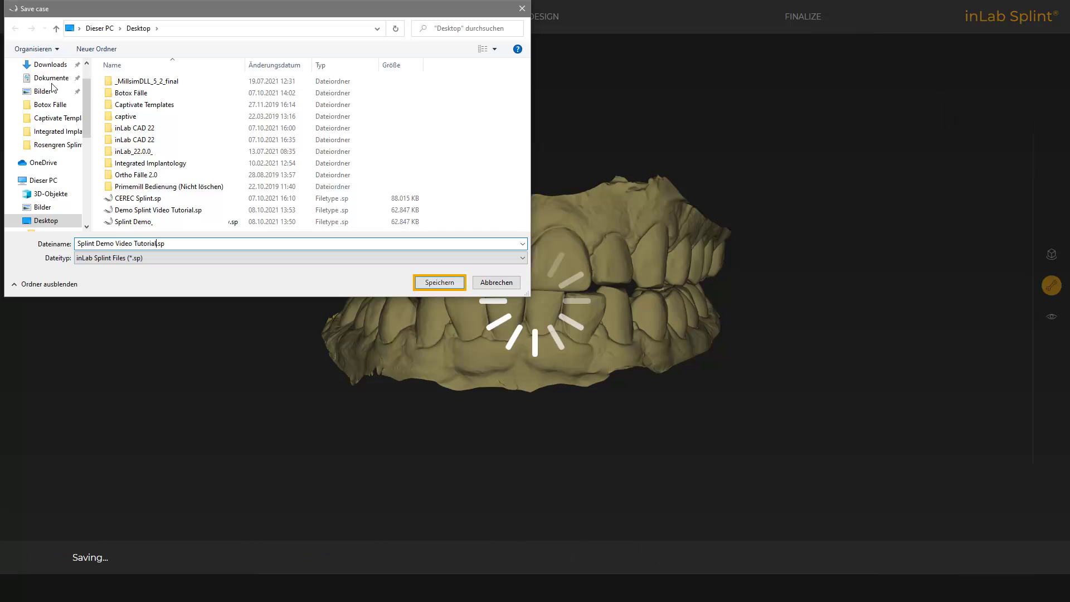
pyautogui.click(440, 283)
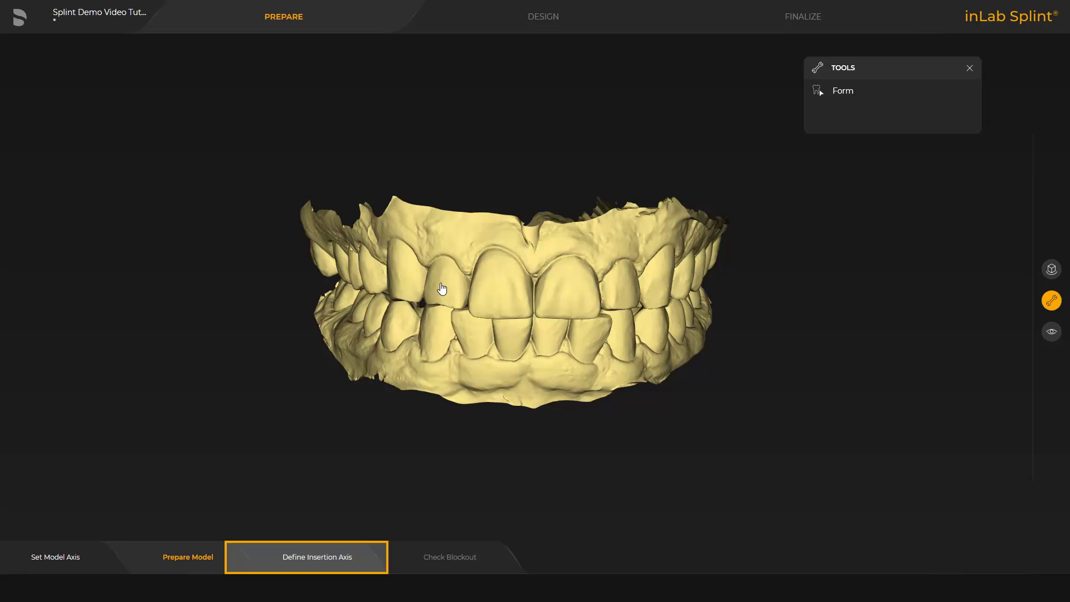
# - Tilt the upper jaw's insertion axis pin to set the insertion direction, with 0.20 mm undercut clearance
pyautogui.click(340, 560)
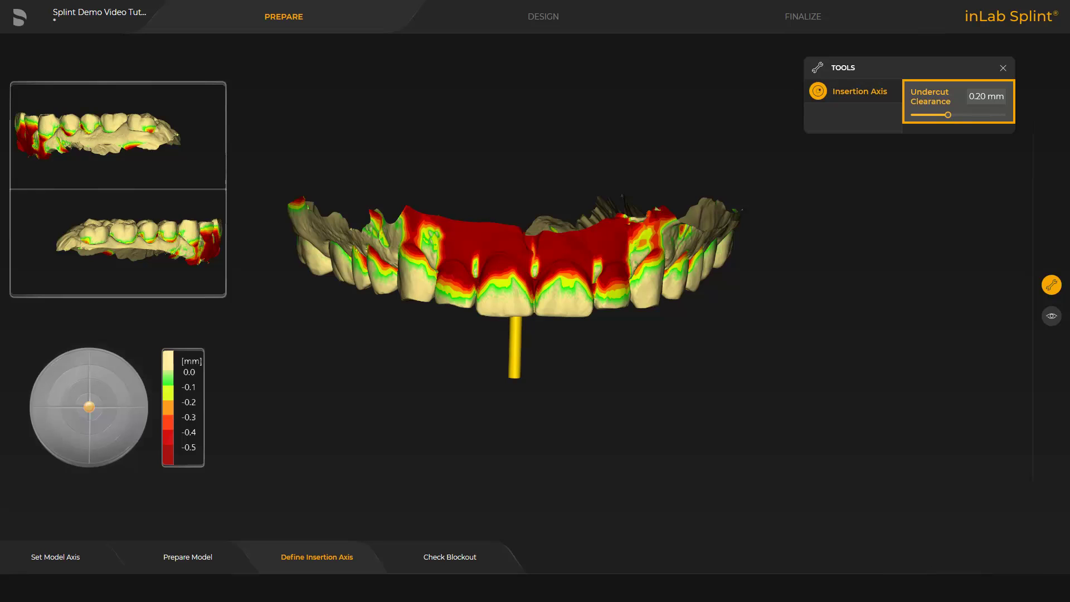
pyautogui.moveTo(518, 390)
pyautogui.mouseDown(button='right')
pyautogui.moveTo(537, 429)
pyautogui.moveTo(546, 373)
pyautogui.moveTo(540, 401)
pyautogui.moveTo(522, 384)
pyautogui.mouseUp(button='right')
pyautogui.moveTo(523, 384); pyautogui.dragTo(525, 377)
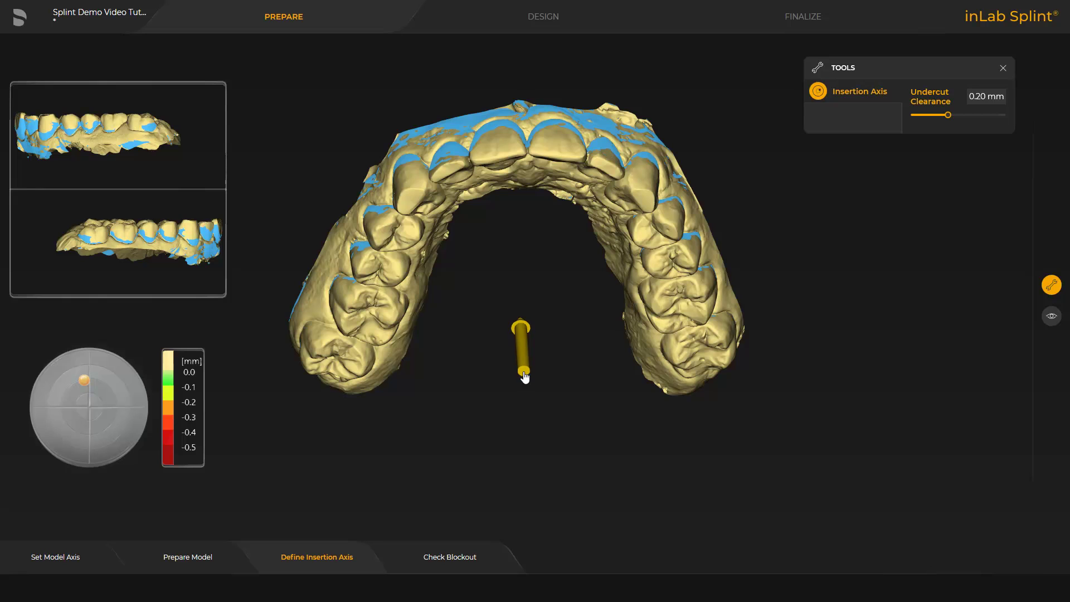
pyautogui.moveTo(537, 285); pyautogui.dragTo(538, 343, button='right')
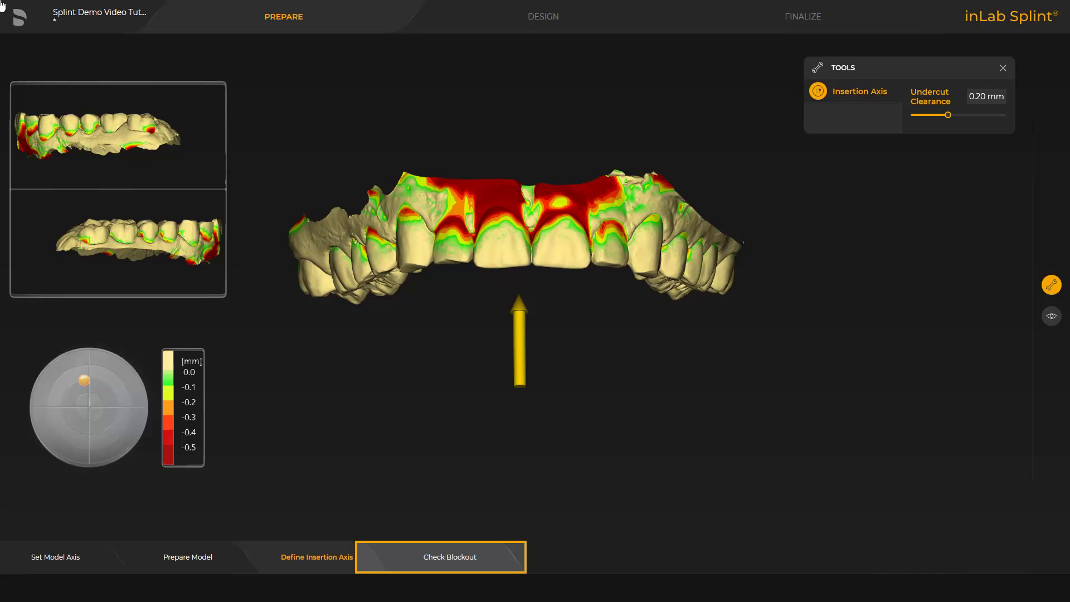
# - Block out undercuts with reline at 0.50 mm height and 50 % smoothing, then go to Design
pyautogui.click(456, 559)
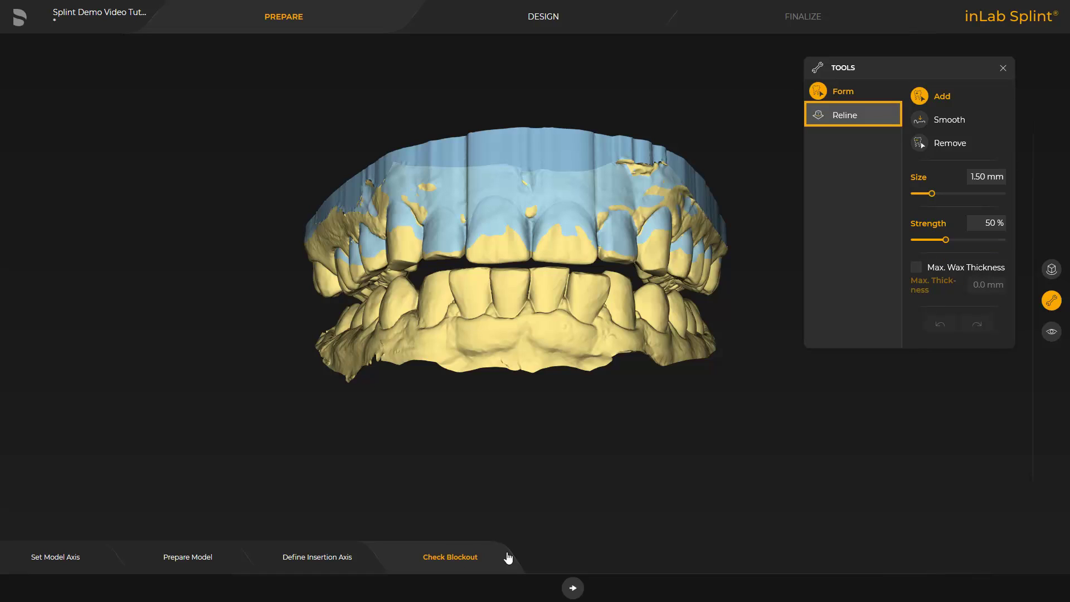
pyautogui.click(847, 117)
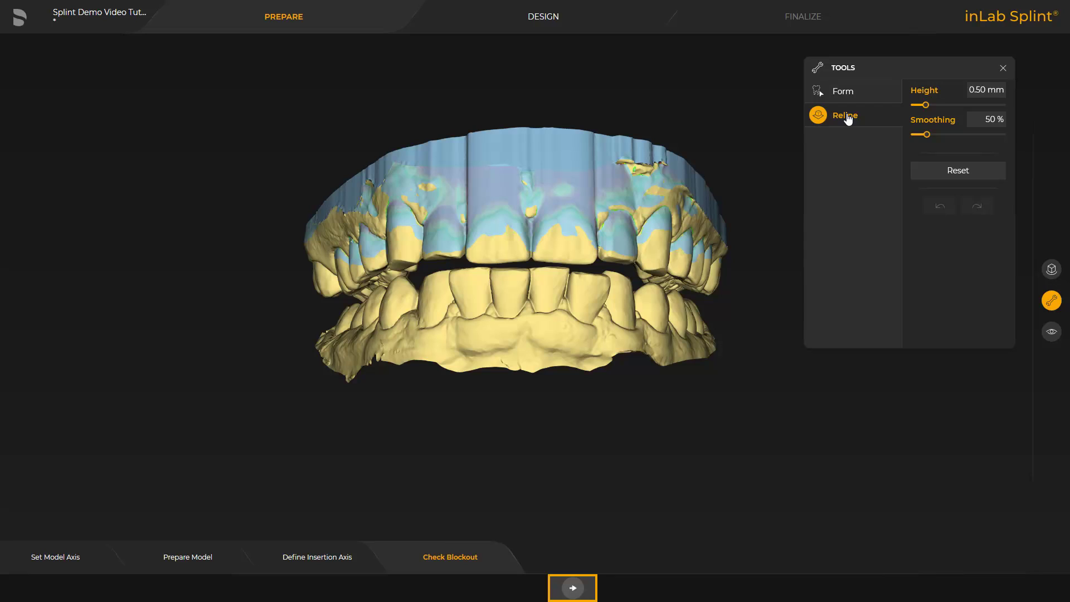
pyautogui.click(573, 588)
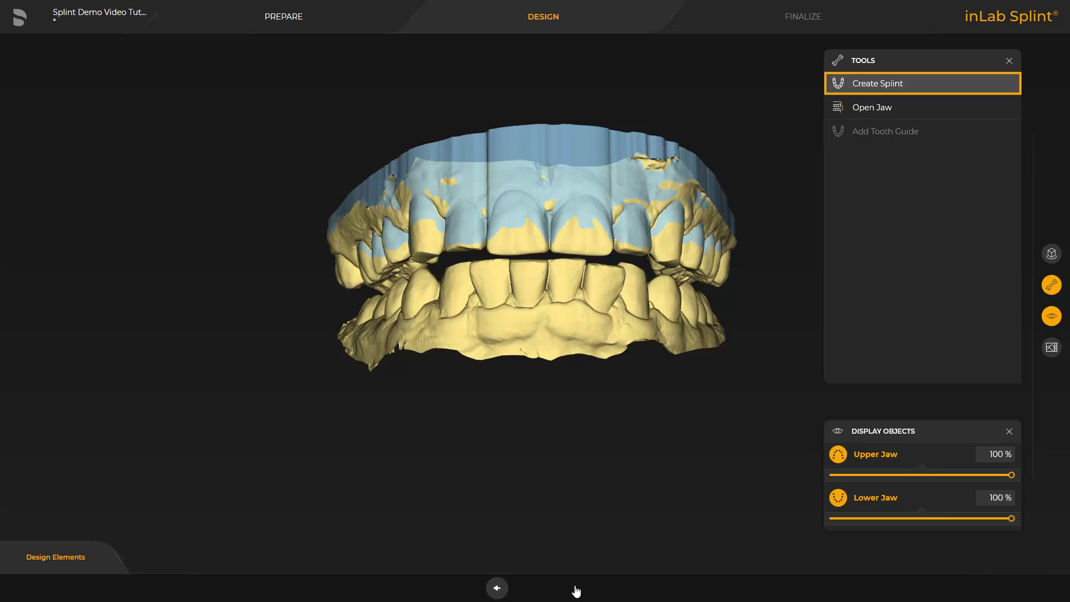
# - Start creating the splint by cutting plane, with the lower jaw hidden
pyautogui.click(862, 87)
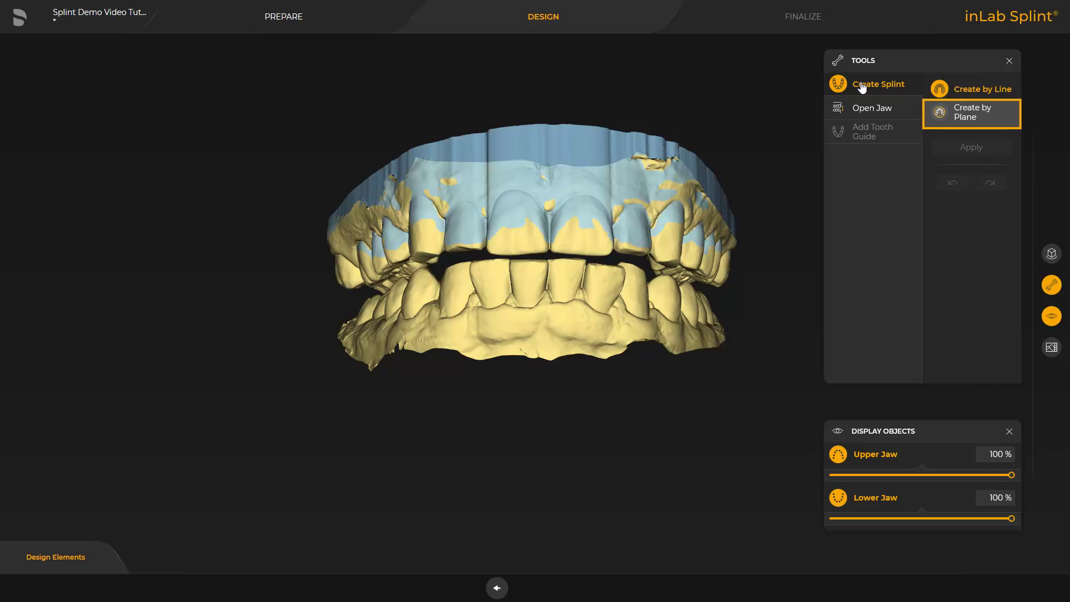
pyautogui.click(949, 114)
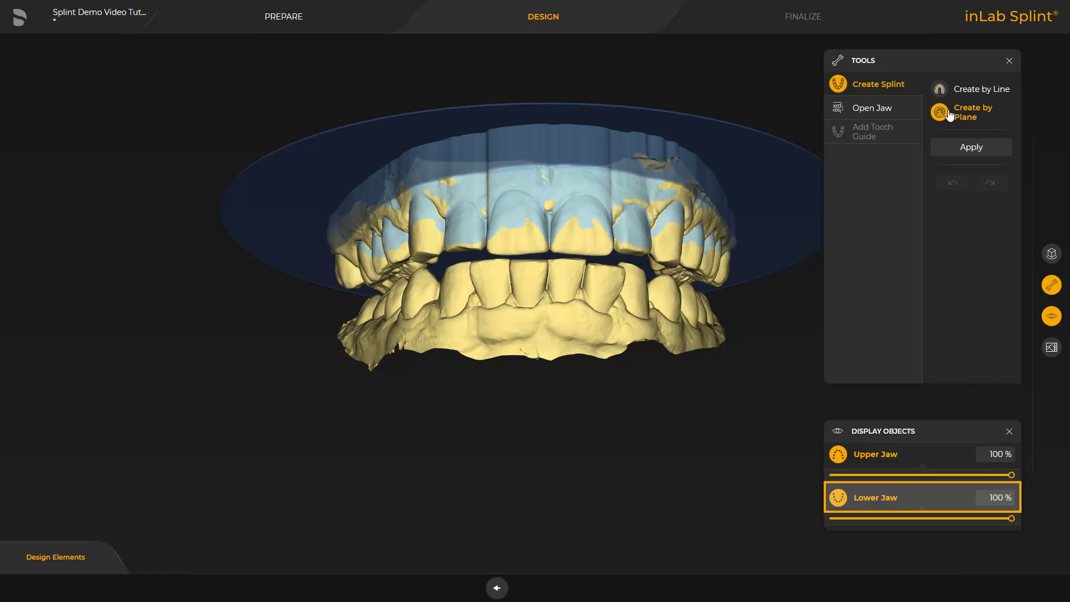
pyautogui.click(837, 497)
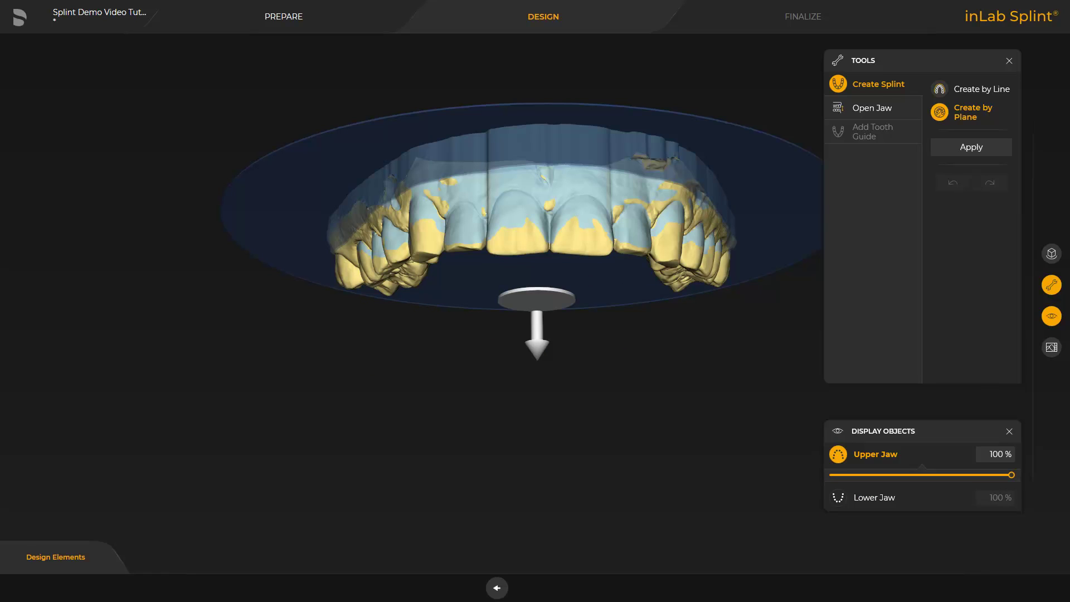
# - Position the cutting plane across the upper jaw and apply it for a 1.84 mm, 75.0 % preview
pyautogui.moveTo(537, 329); pyautogui.dragTo(538, 361)
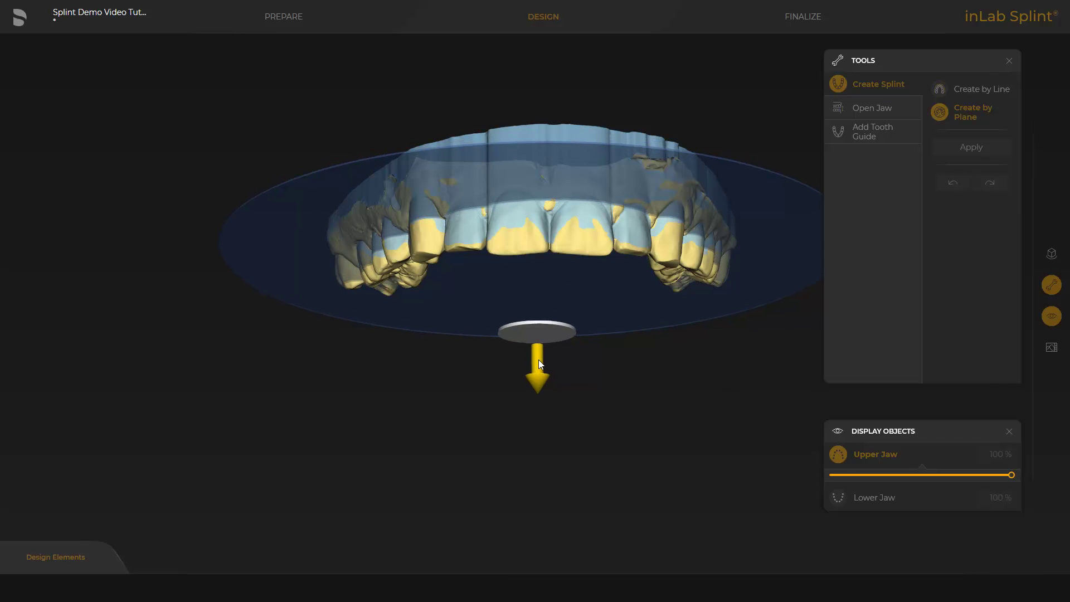
pyautogui.moveTo(530, 542); pyautogui.dragTo(529, 346, button='middle')
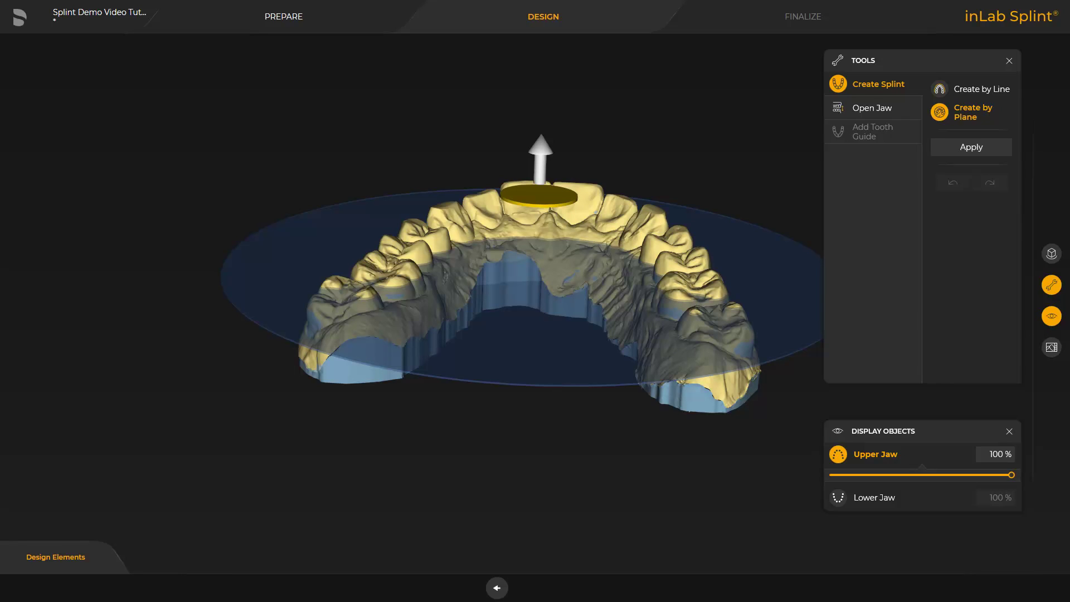
pyautogui.moveTo(537, 207); pyautogui.dragTo(533, 226)
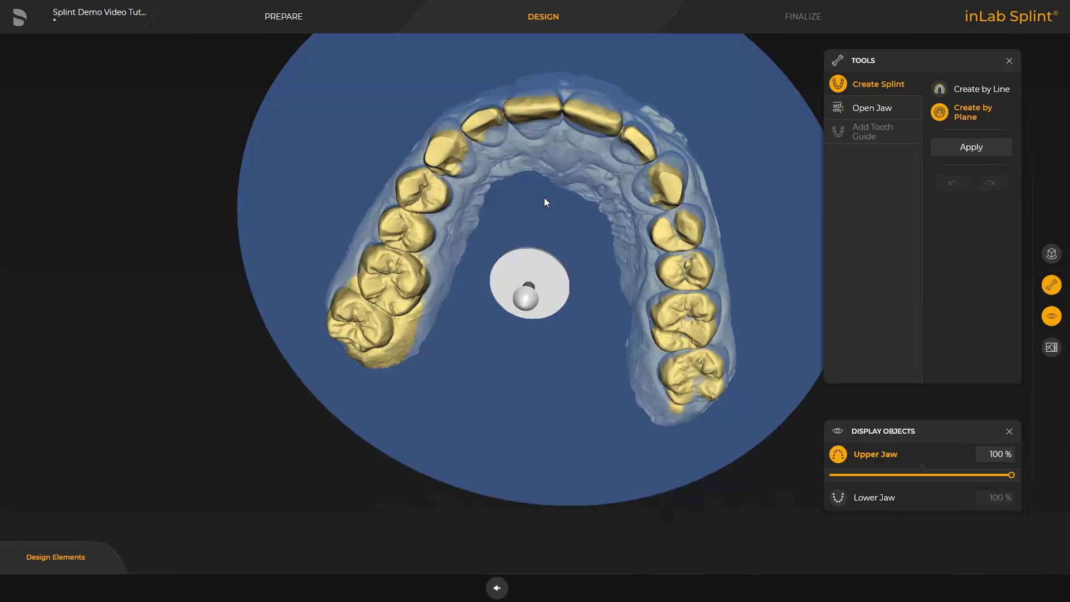
pyautogui.moveTo(545, 201); pyautogui.dragTo(539, 281, button='right')
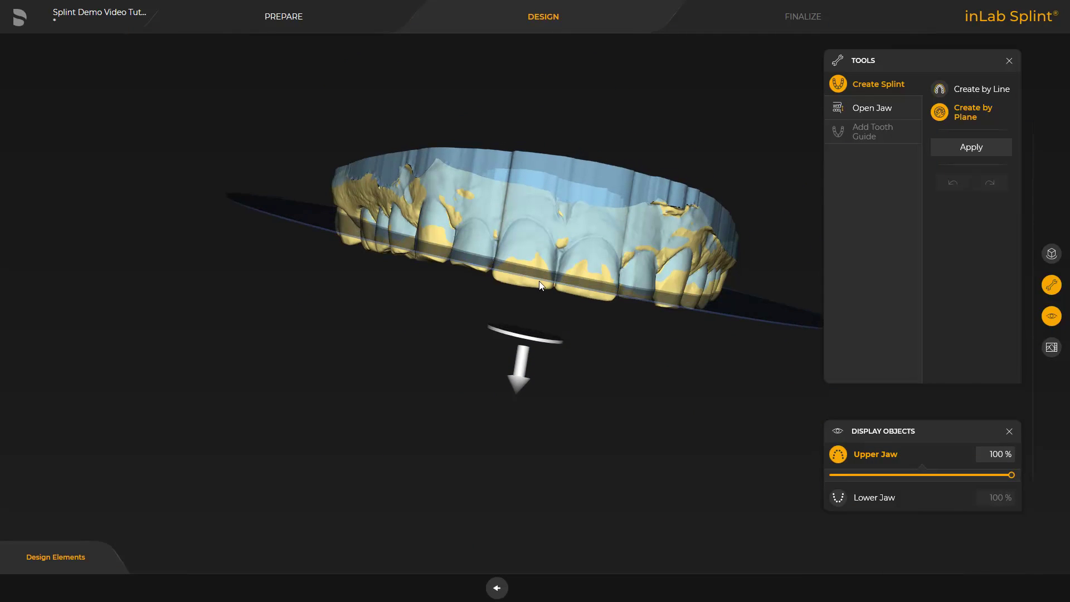
pyautogui.click(537, 361)
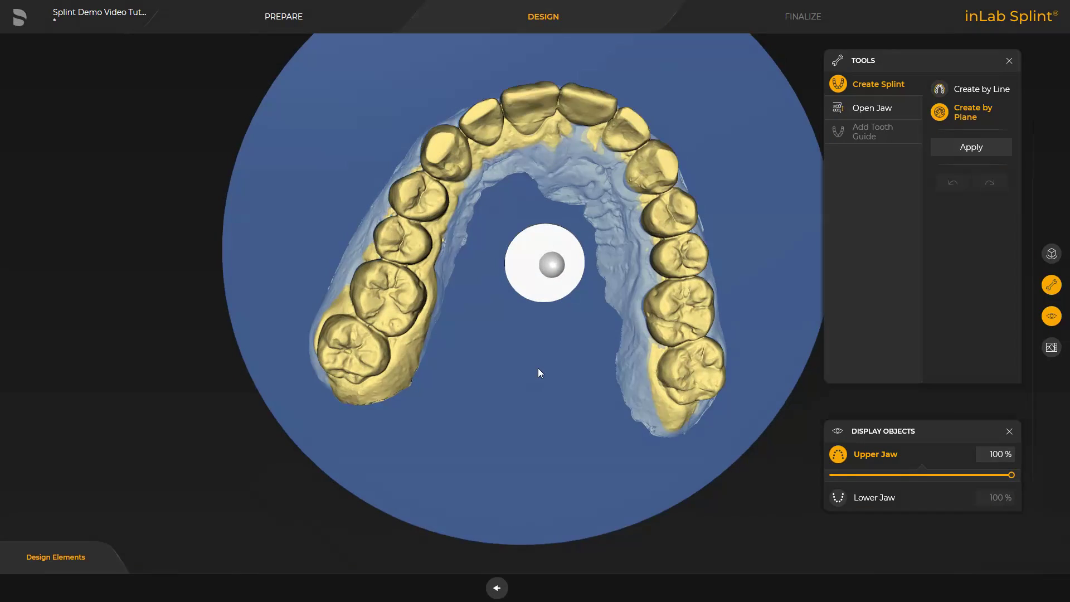
pyautogui.moveTo(545, 341); pyautogui.dragTo(513, 486, button='right')
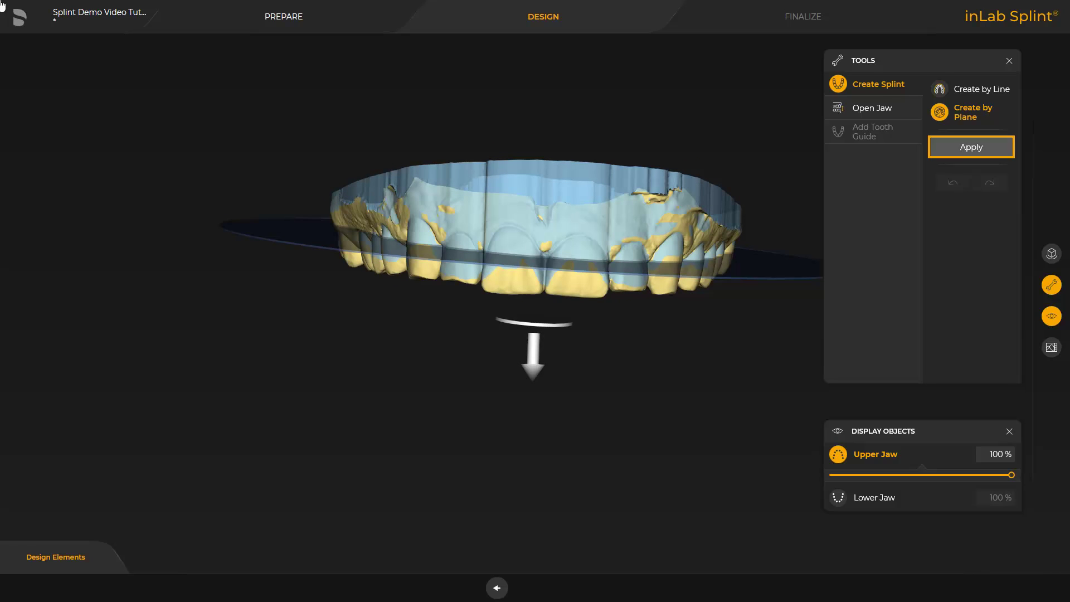
pyautogui.click(970, 147)
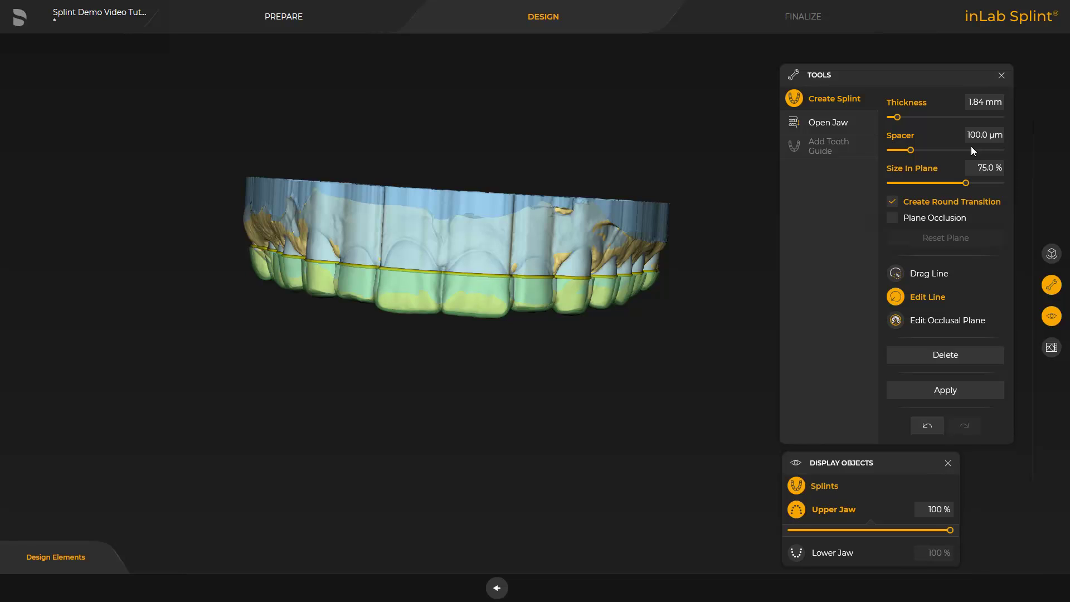
# - Compute the upper-jaw splint at 1.50 mm thickness and tilt the model to inspect it
pyautogui.click(925, 384)
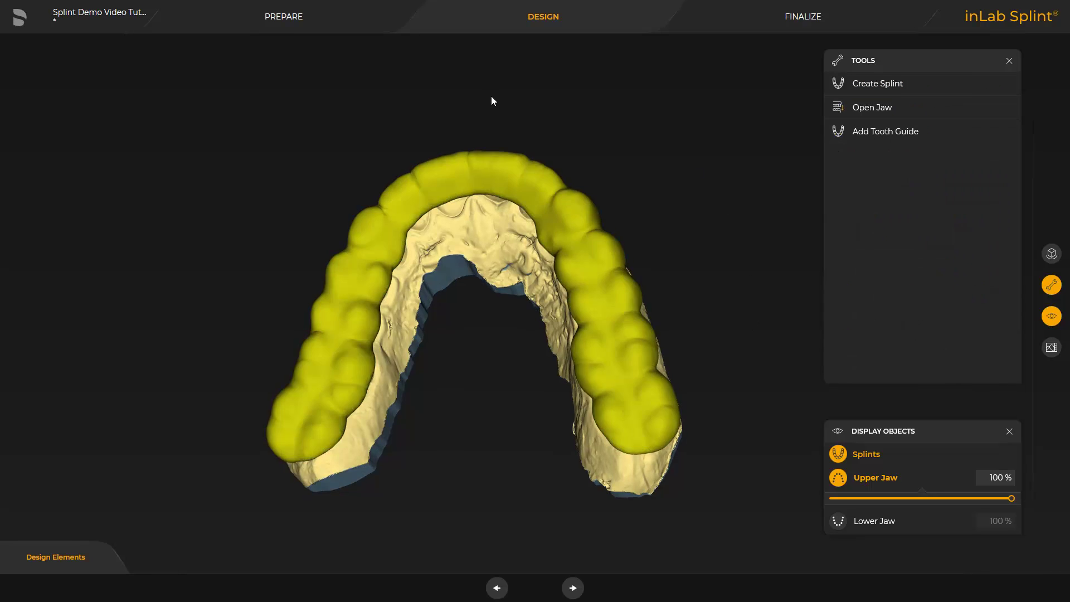
pyautogui.moveTo(492, 100); pyautogui.dragTo(416, 496, button='middle')
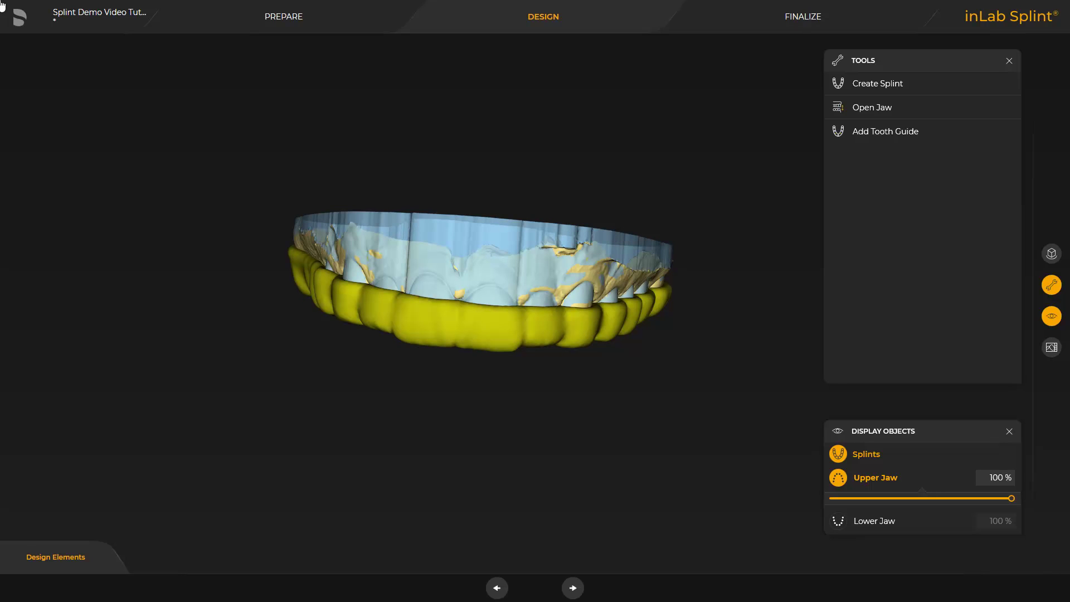
# - Bring in the lower jaw, add a tooth guide, and advance to the Finalize stage
pyautogui.click(878, 111)
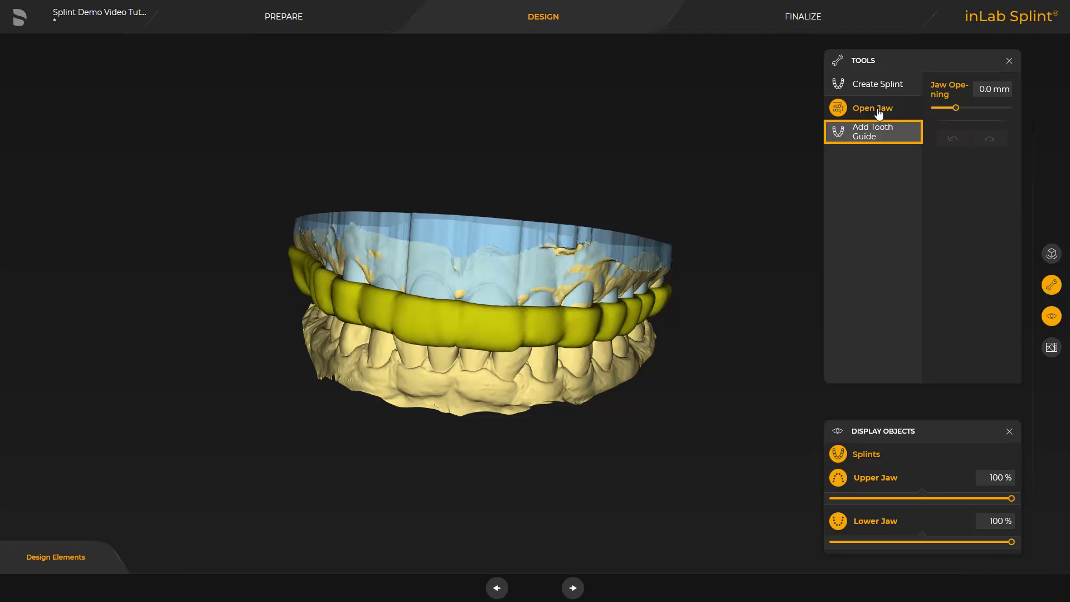
pyautogui.click(870, 139)
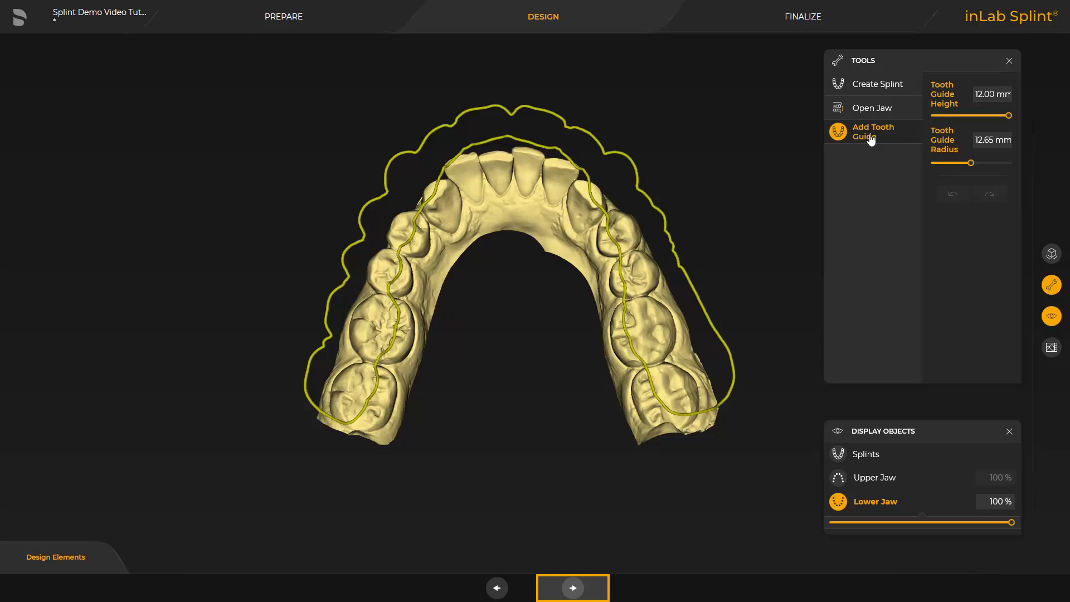
pyautogui.click(572, 588)
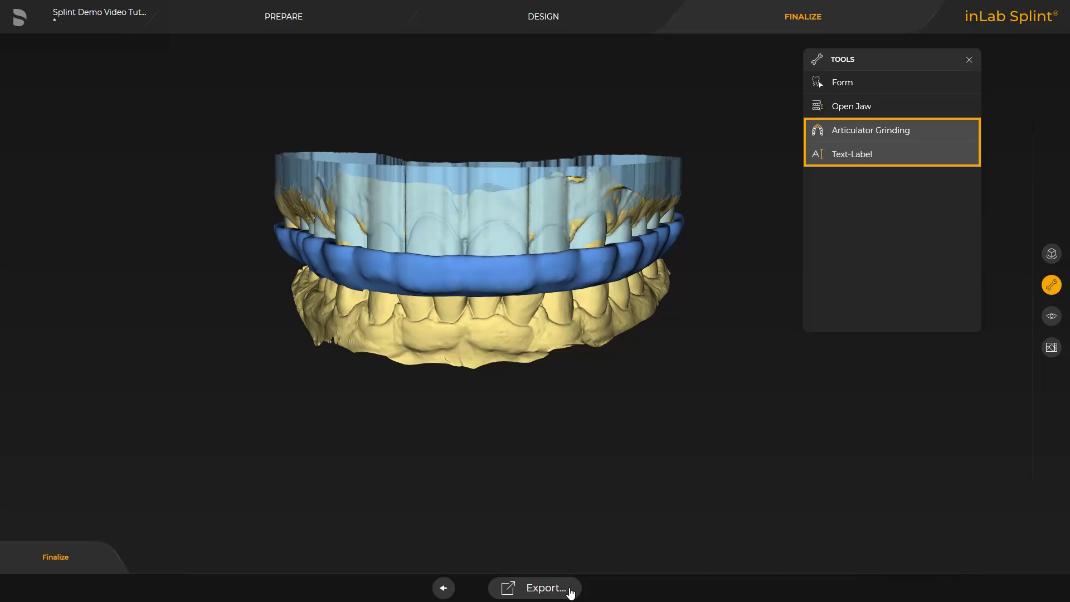
# - Apply articulator grinding with default 105 mm arms and 100 mm base, then orbit to inspect
pyautogui.click(858, 133)
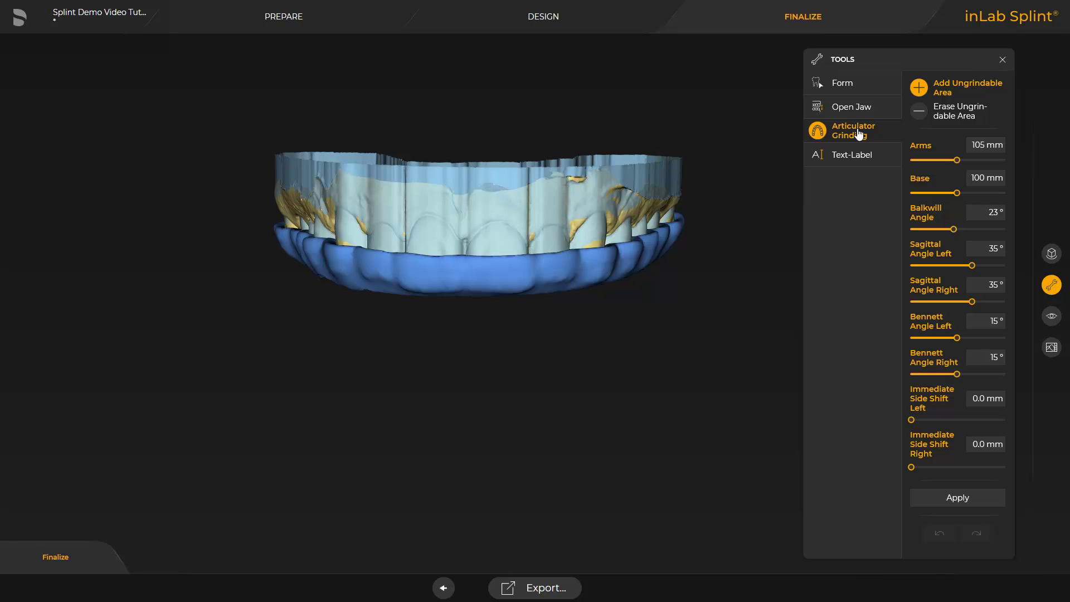
pyautogui.click(933, 504)
pyautogui.moveTo(463, 498); pyautogui.dragTo(352, 259)
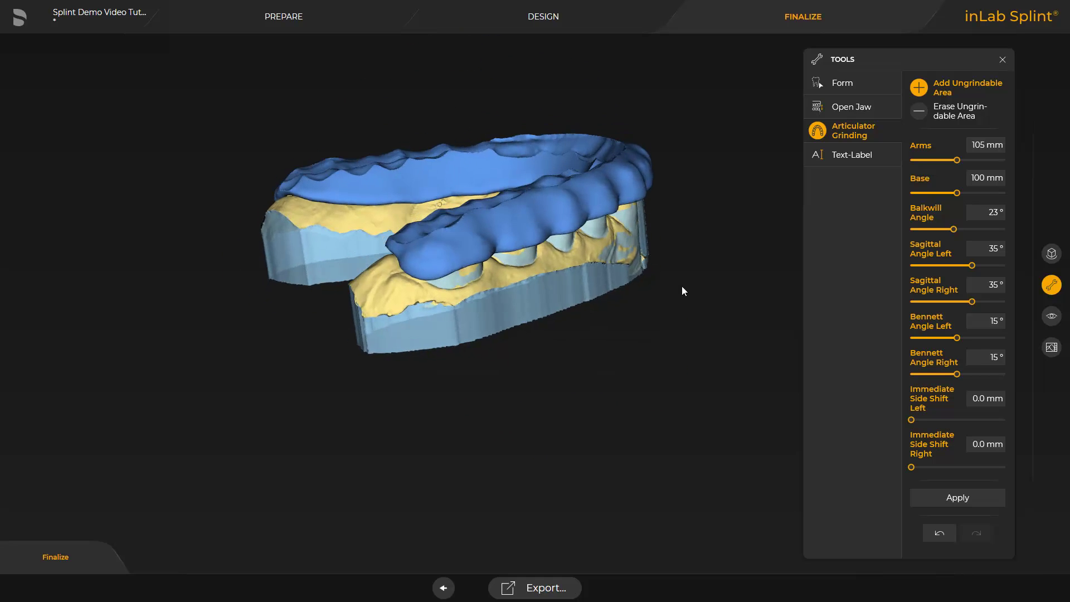
pyautogui.moveTo(683, 290); pyautogui.dragTo(678, 318)
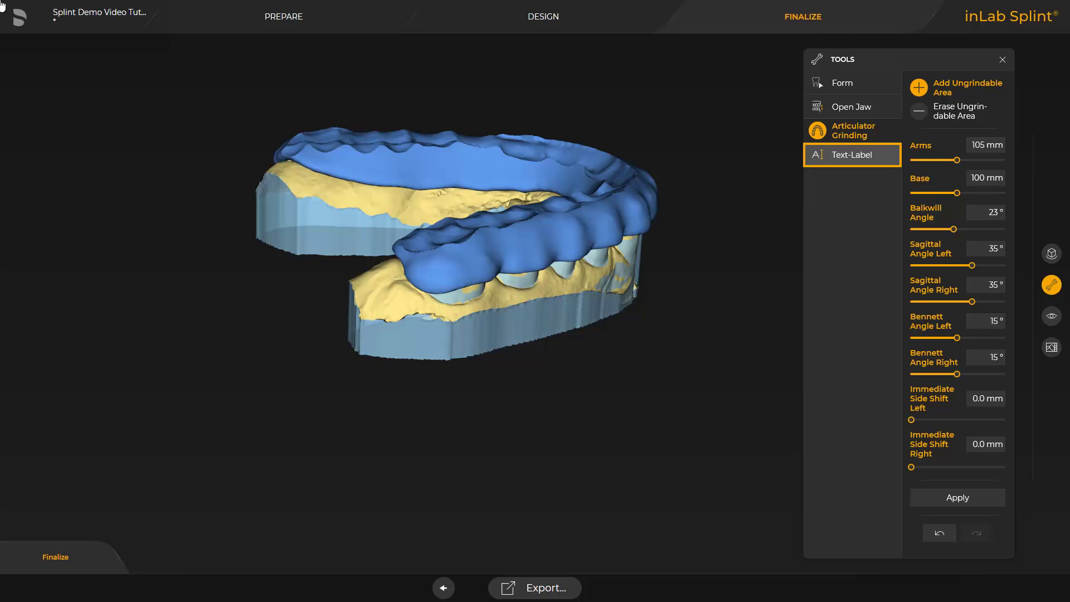
# - Place a 'Dentsply Sirona' text label at 3.00 mm font size on the splint
pyautogui.click(858, 155)
pyautogui.write('Dentsply Sirona')
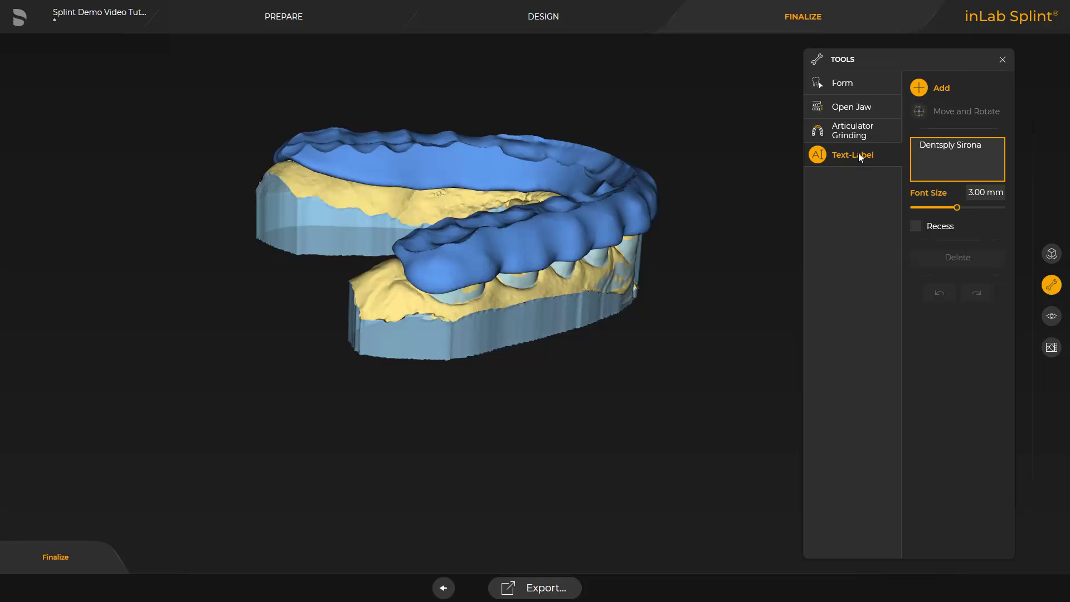
pyautogui.click(429, 174)
pyautogui.moveTo(323, 270); pyautogui.dragTo(545, 536, button='middle')
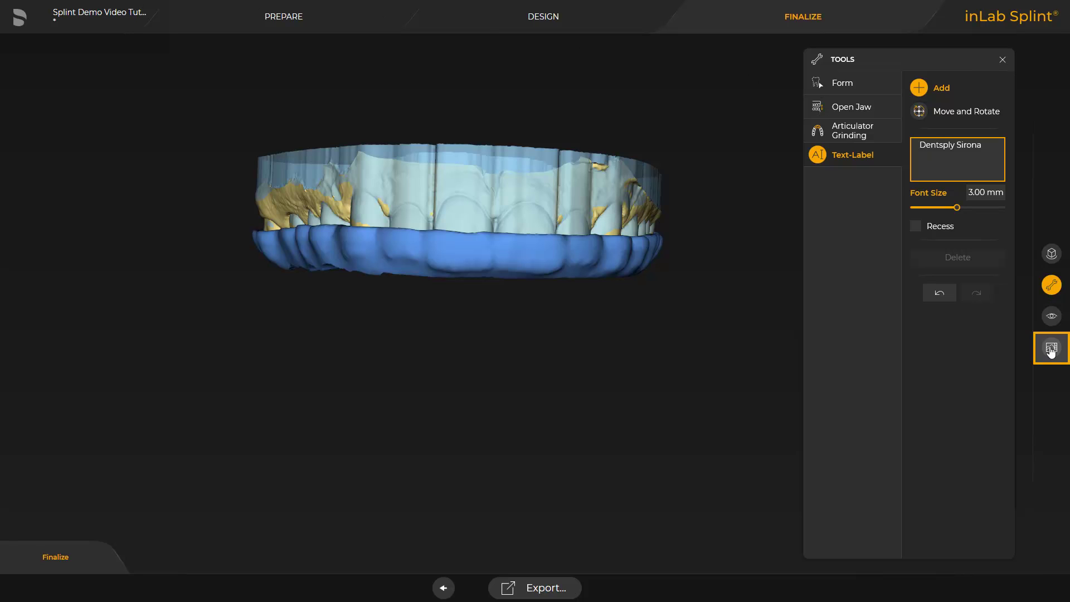
# - Show the splint's wall thickness analysis, then export Demo Splint to inLab CAM
pyautogui.click(1051, 348)
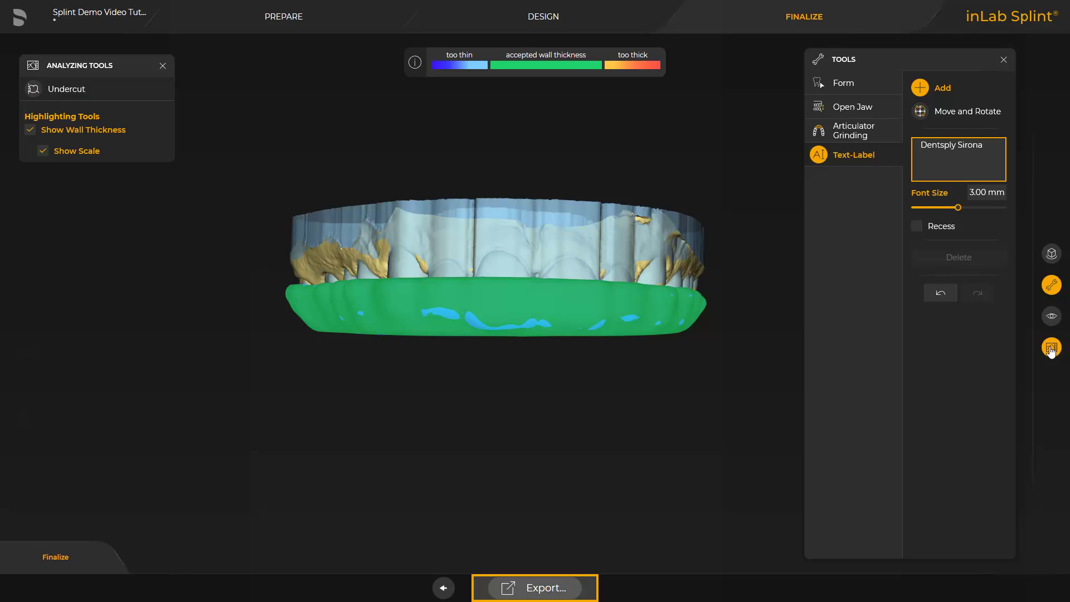
pyautogui.click(535, 588)
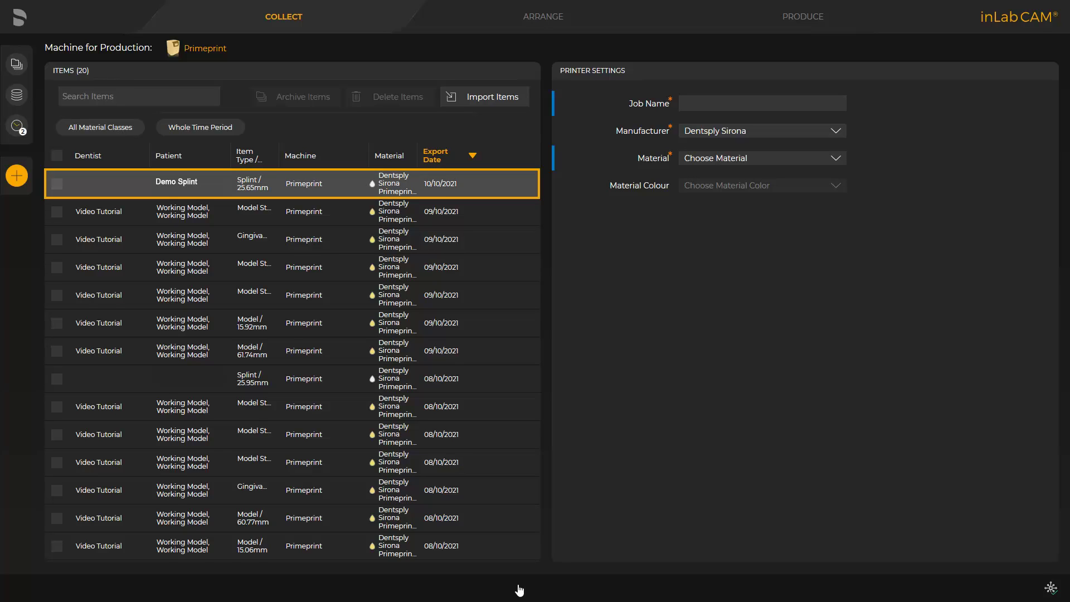
# - Select Demo Splint as a Primeprint Splint job and advance to the Produce preview
pyautogui.click(57, 184)
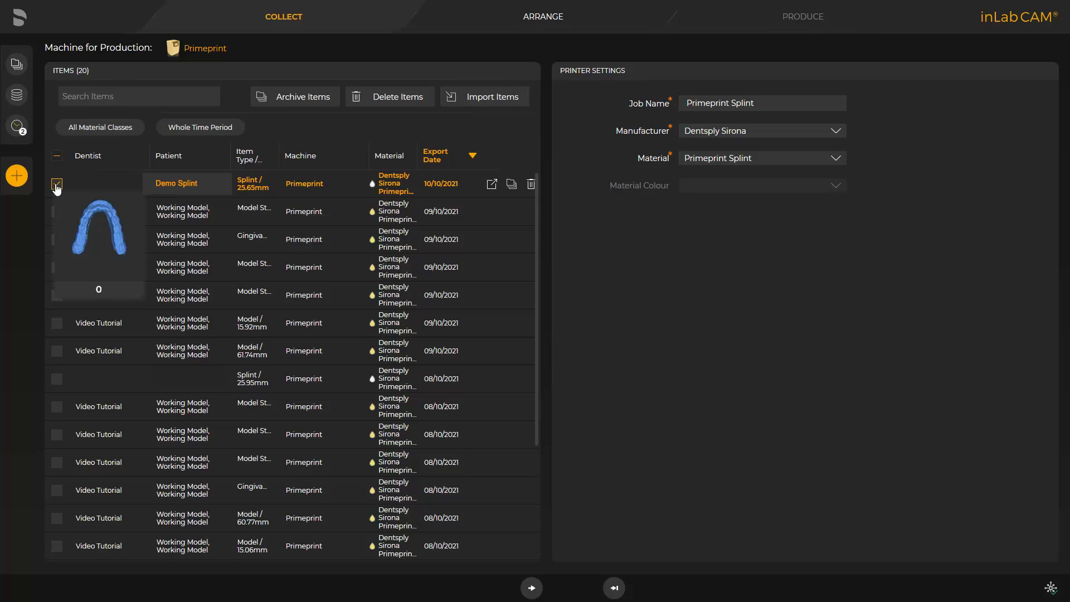
pyautogui.click(613, 587)
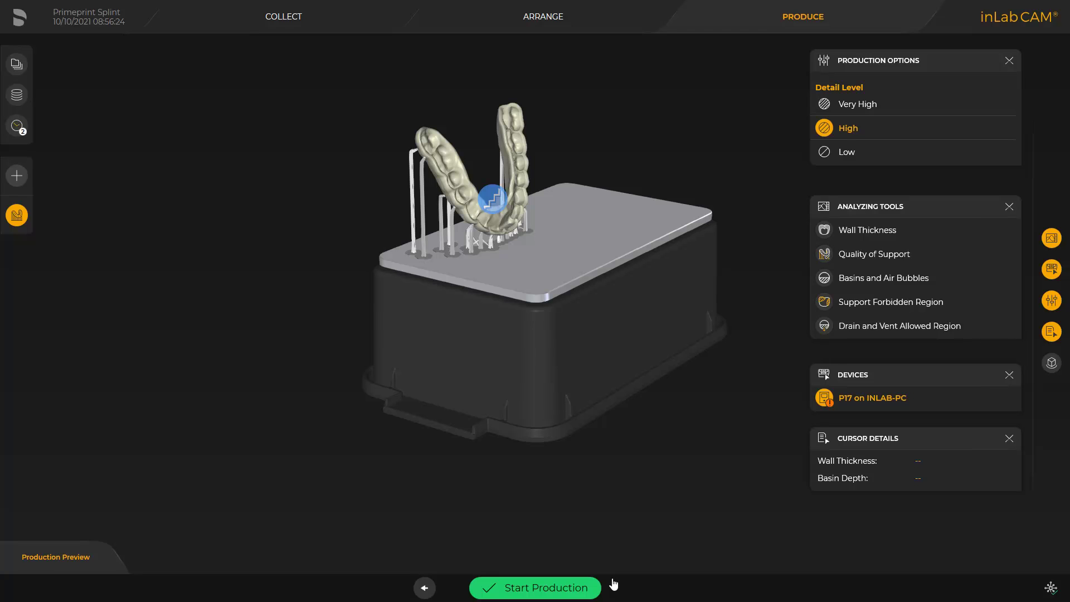